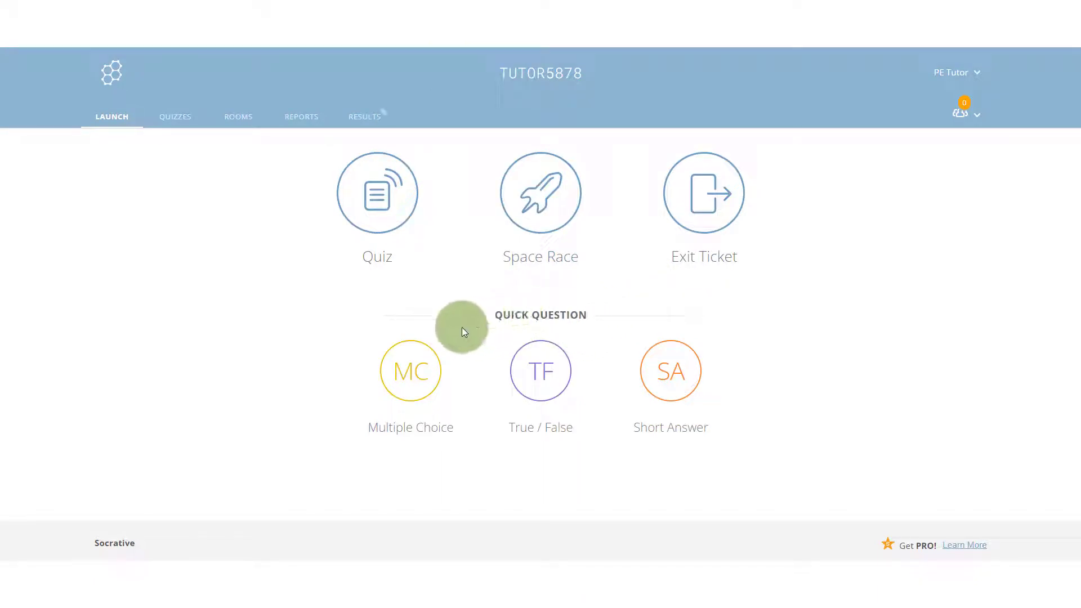
- From the Reports list, reach the 29 April 2022 09:44 quick question report and show result marks
left_click(439, 376)
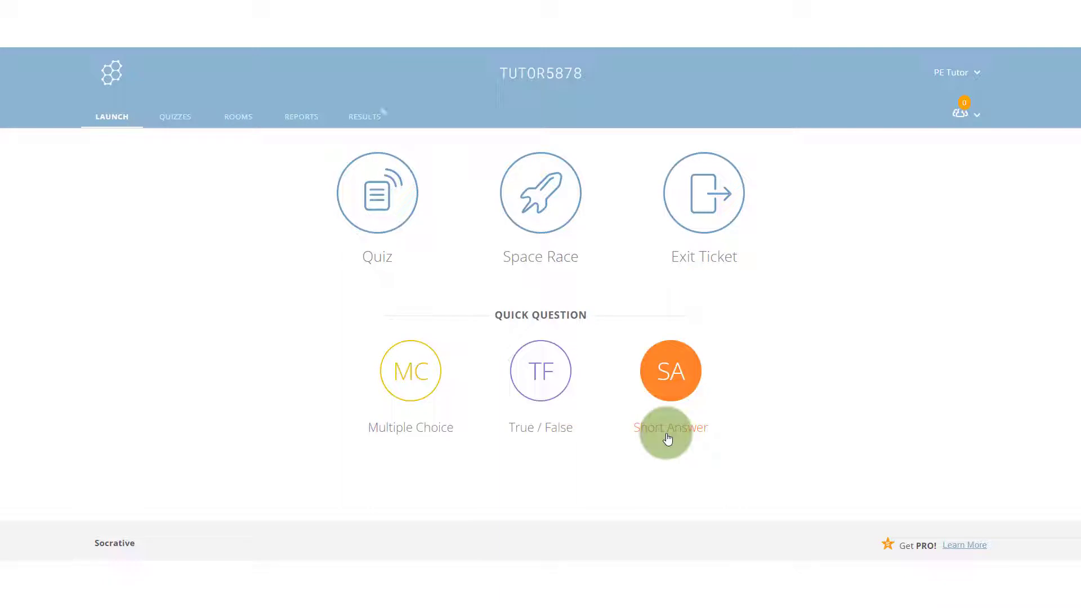
left_click(674, 380)
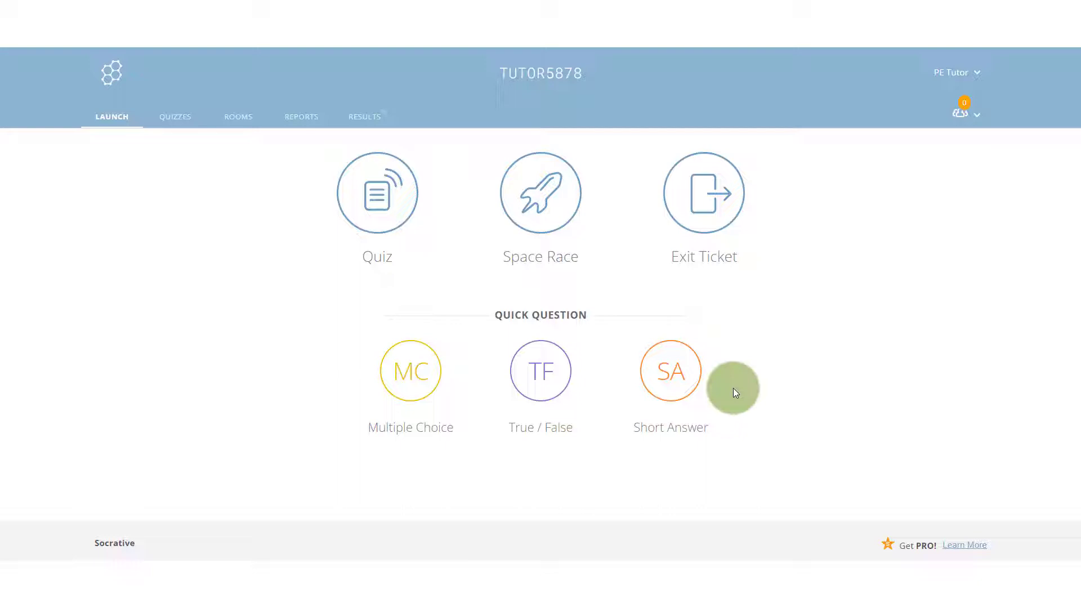
left_click(302, 122)
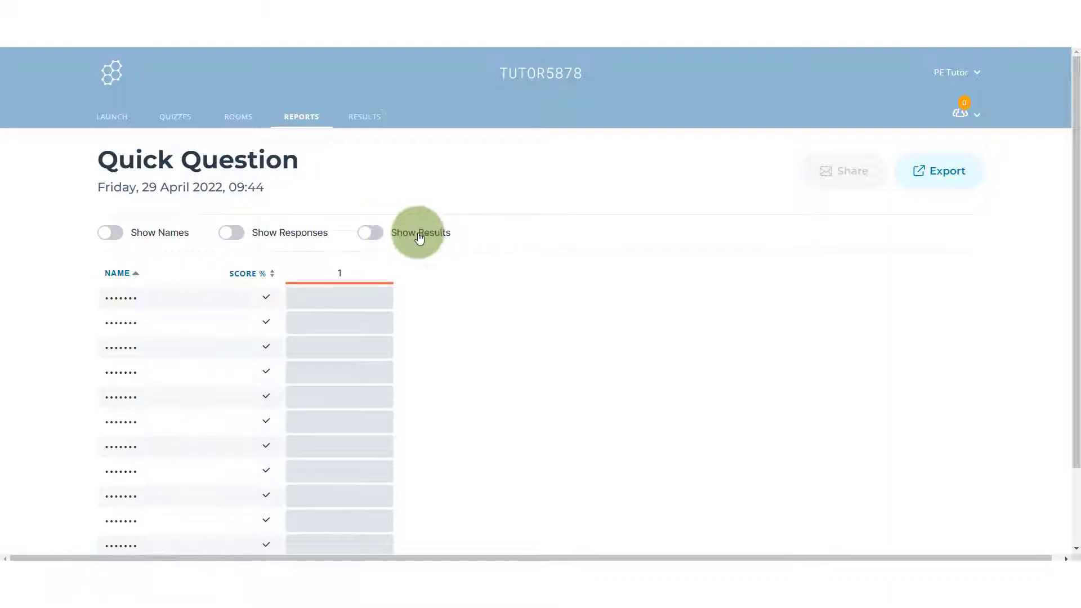
left_click(375, 236)
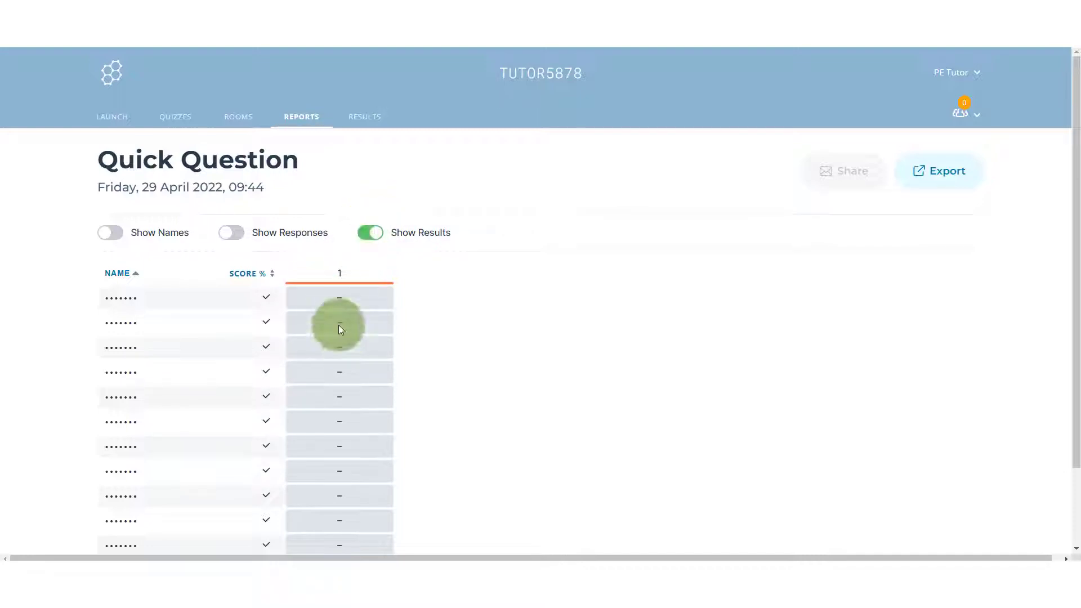
- Hide result marks, show written responses, and read the first student's muscle temperature answer
left_click(371, 232)
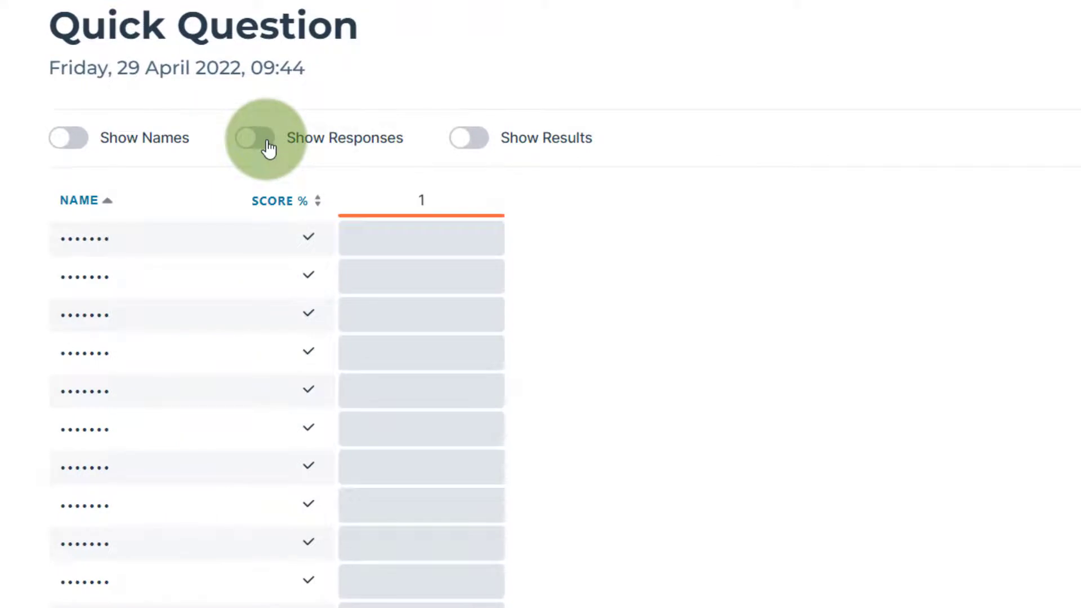
left_click(267, 145)
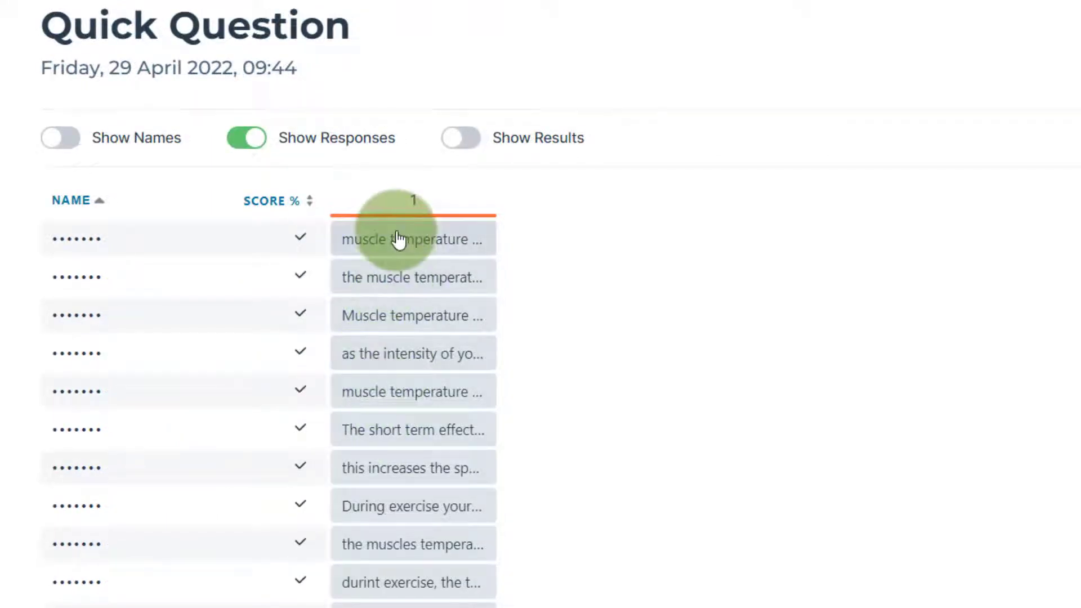
left_click(429, 244)
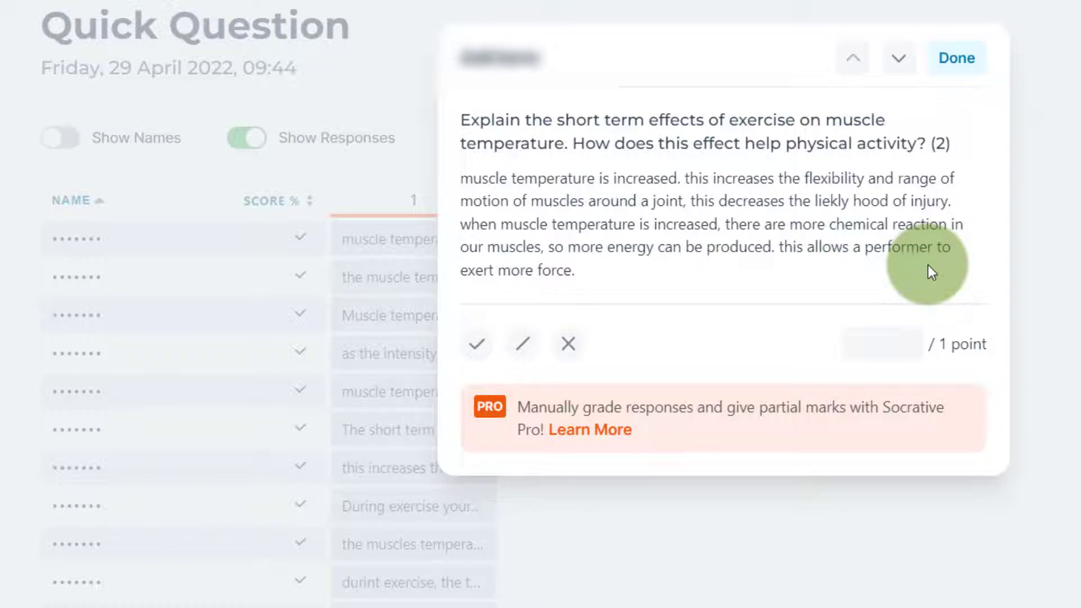
- Move to the next student's answer, then return to the Launch page
left_click(898, 58)
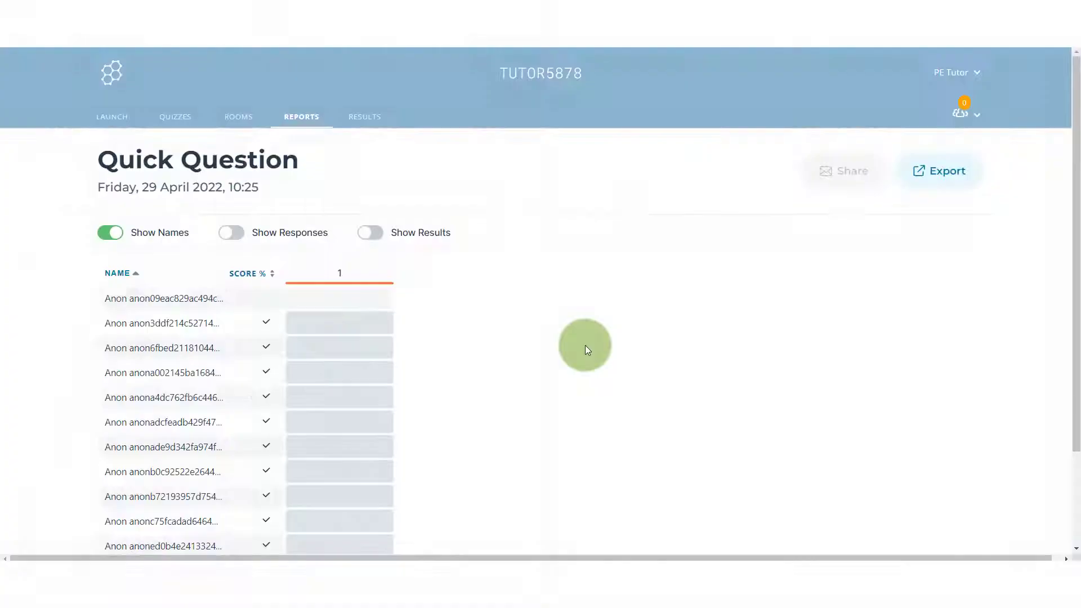
left_click(112, 116)
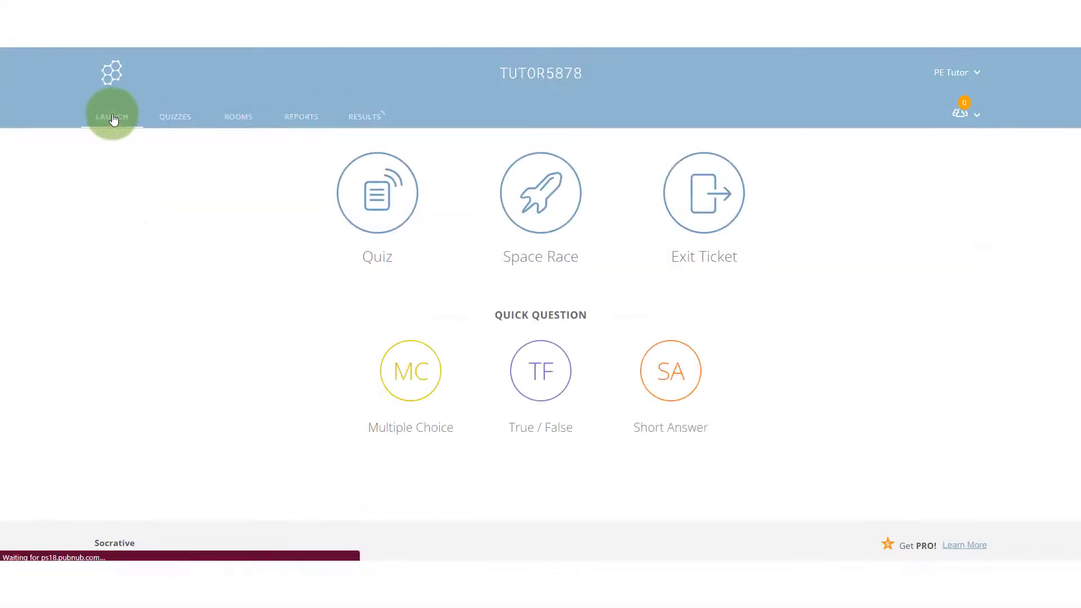
- Choose a Short Answer quick question and confirm stopping the current activity
left_click(671, 371)
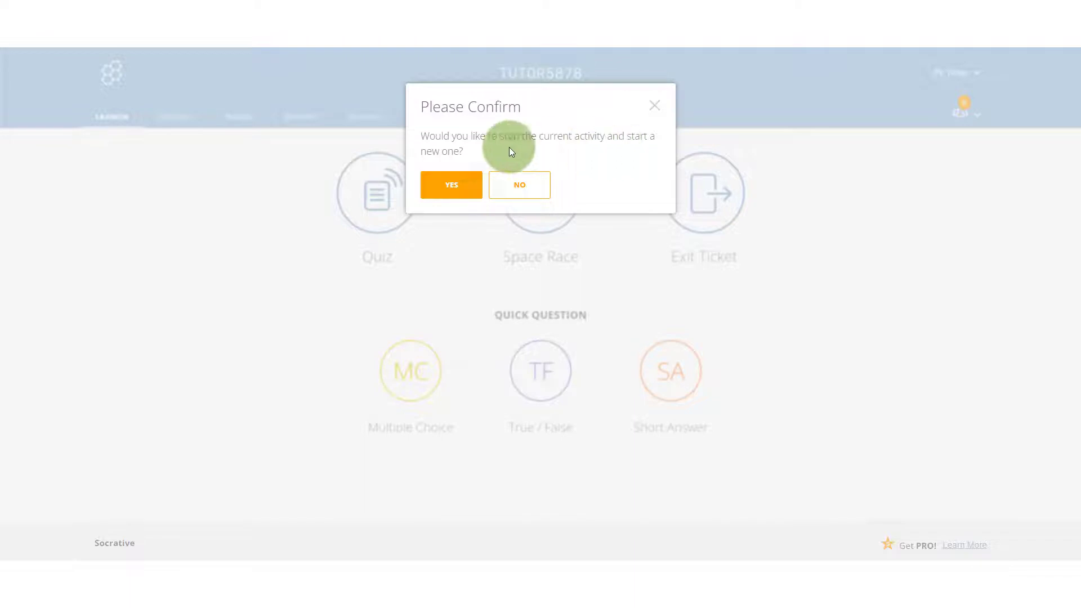
left_click(451, 184)
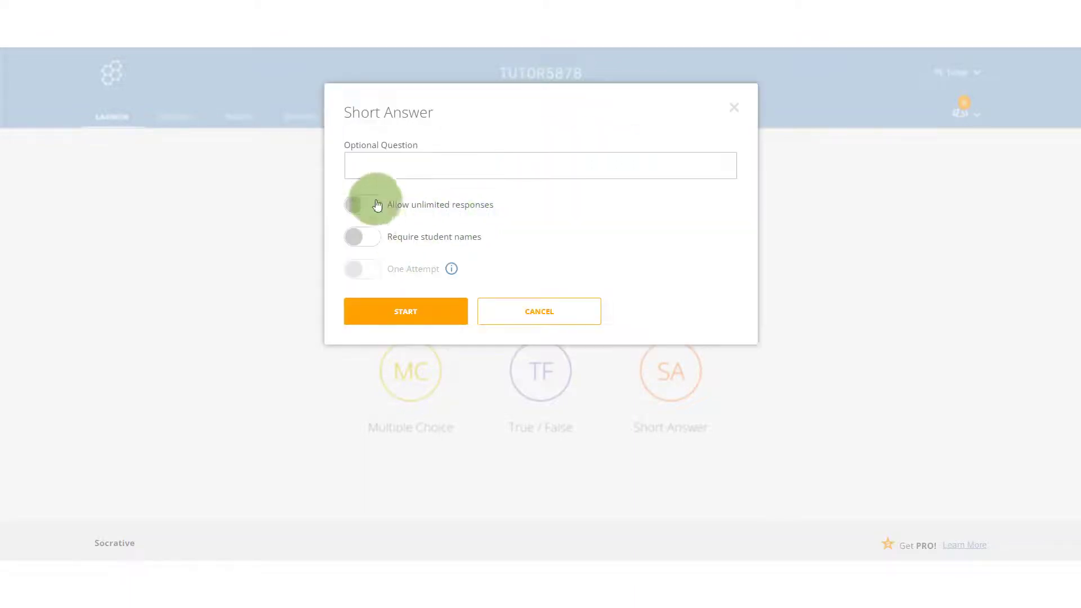
- Enter the prompt 'question here', require student names, and start the short answer question
left_click(374, 166)
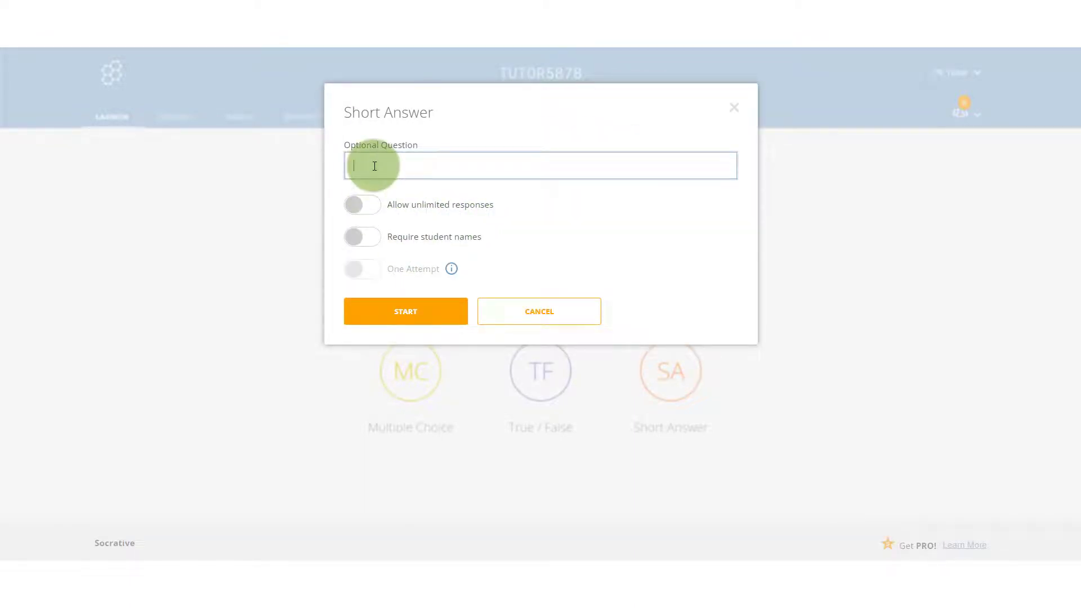
type("questio")
type("n here")
left_click(372, 207)
left_click(356, 205)
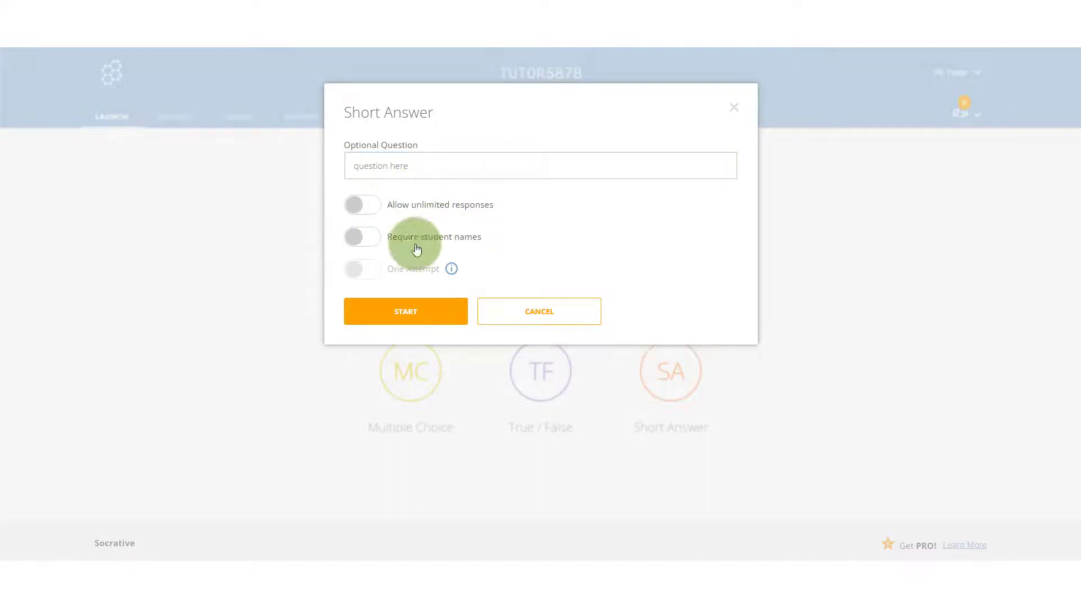
left_click(369, 247)
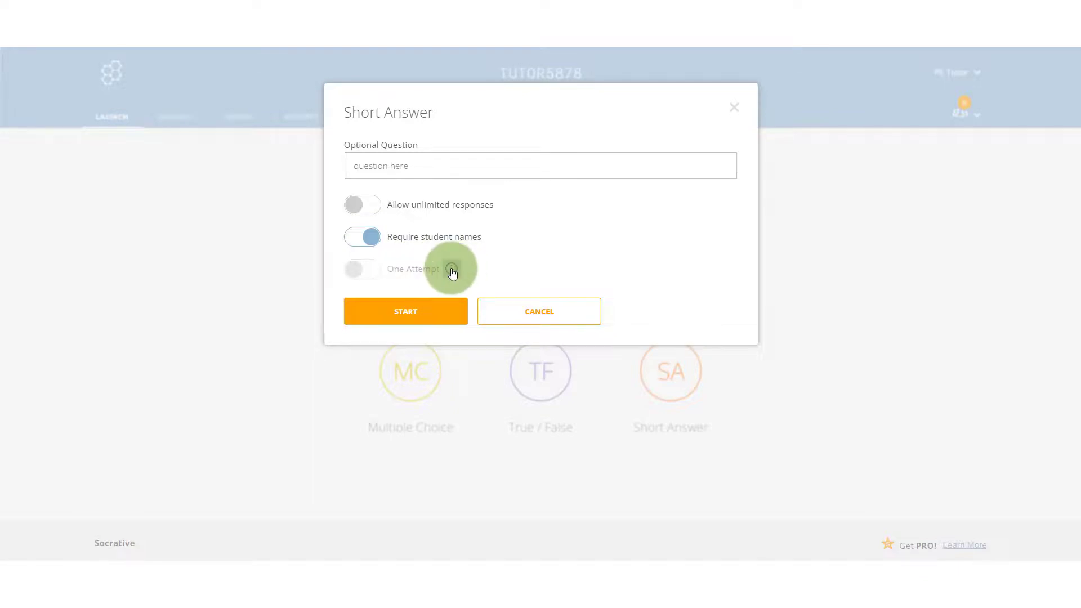
left_click(423, 314)
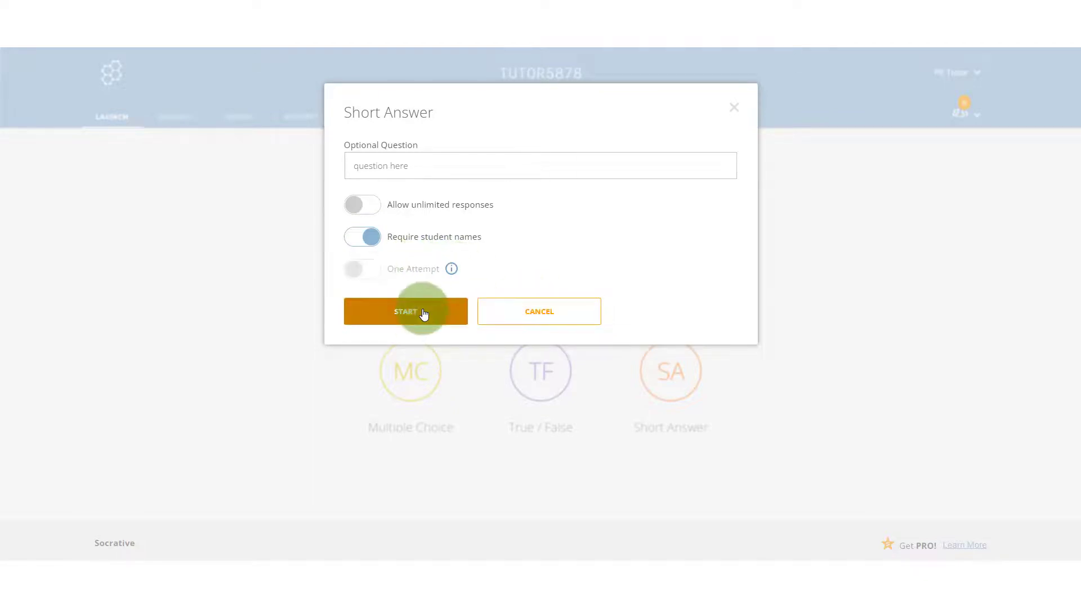